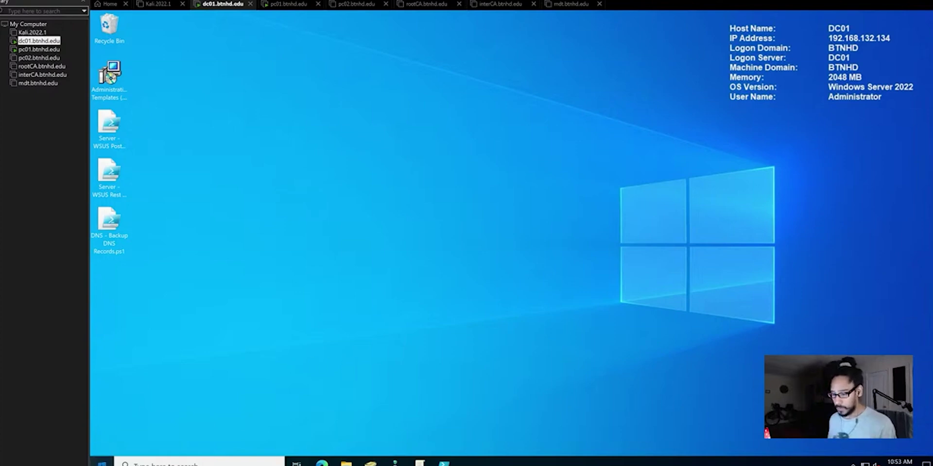
Launch the DNS console from Windows Administrative Tools
click(193, 313)
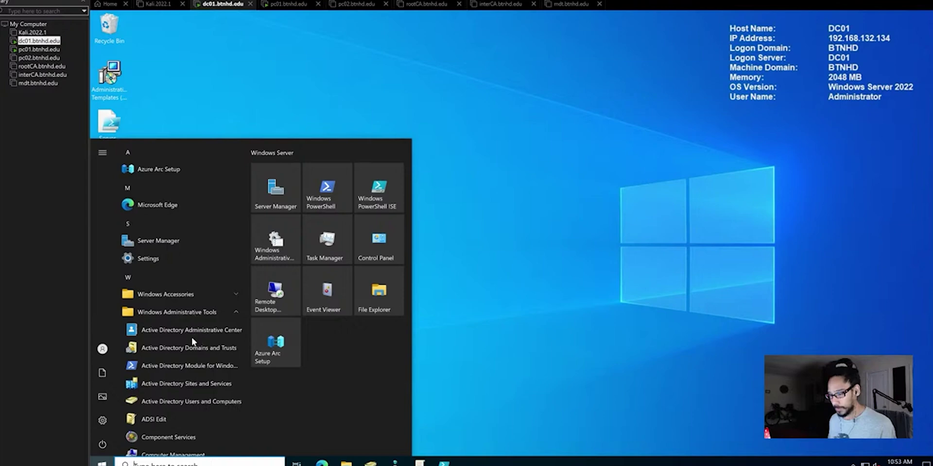
scroll(192, 340, down, 3)
scroll(191, 339, down, 1)
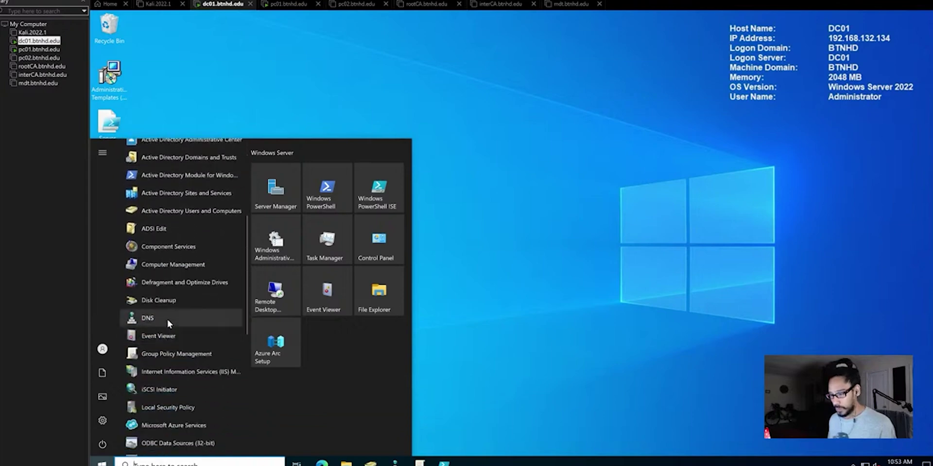
click(152, 321)
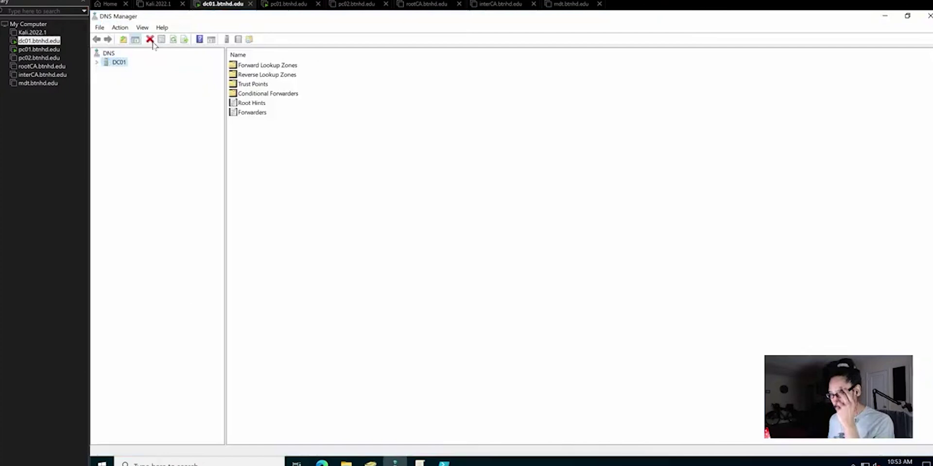
Expand DC01 and Forward Lookup Zones, then show the btnhd.edu zone's host records
click(96, 63)
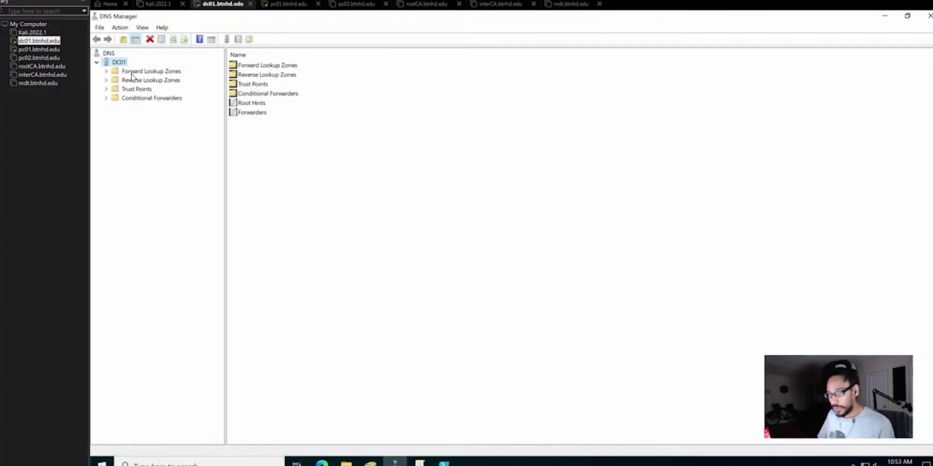
click(133, 76)
double_click(131, 73)
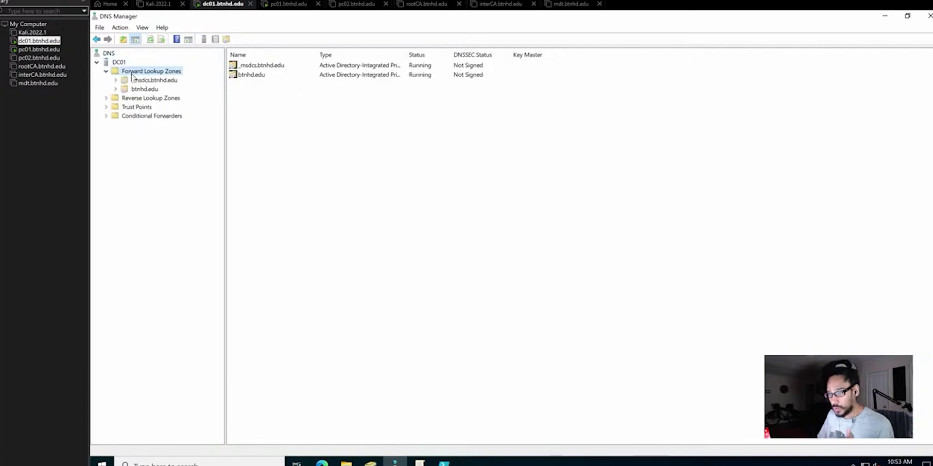
double_click(139, 89)
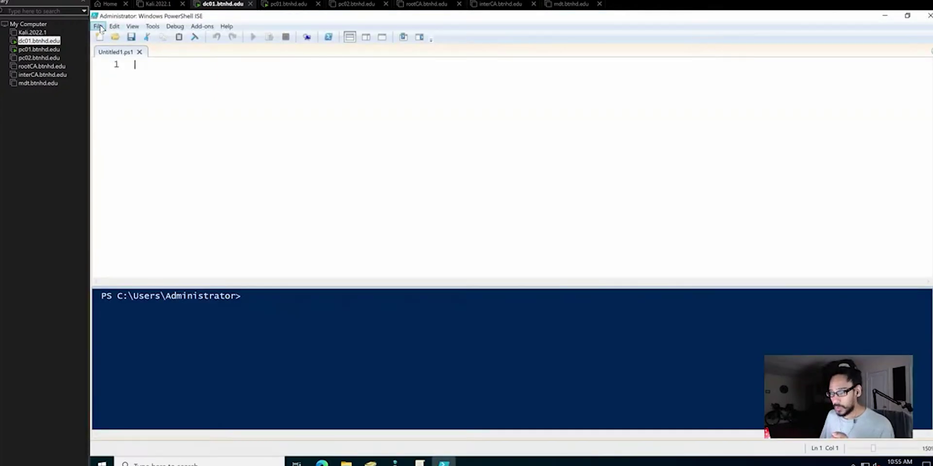
Open the 'DNS - Backup DNS Records.ps1' script in PowerShell ISE
click(98, 26)
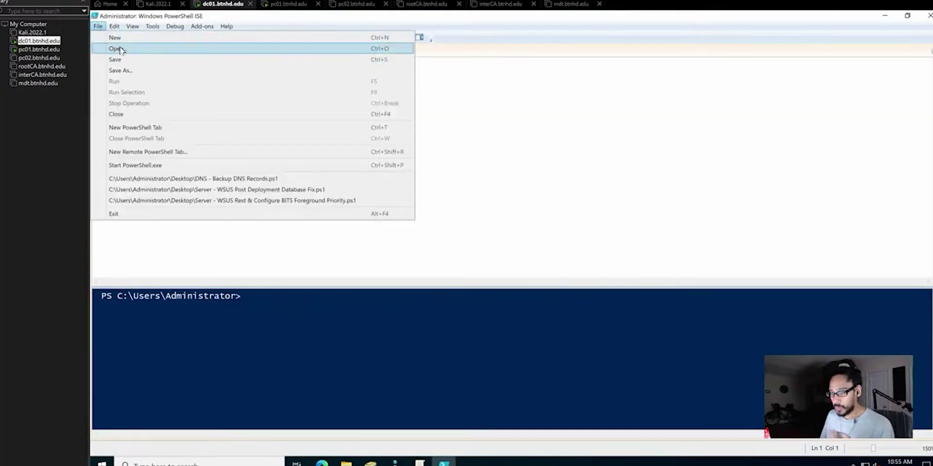
click(117, 49)
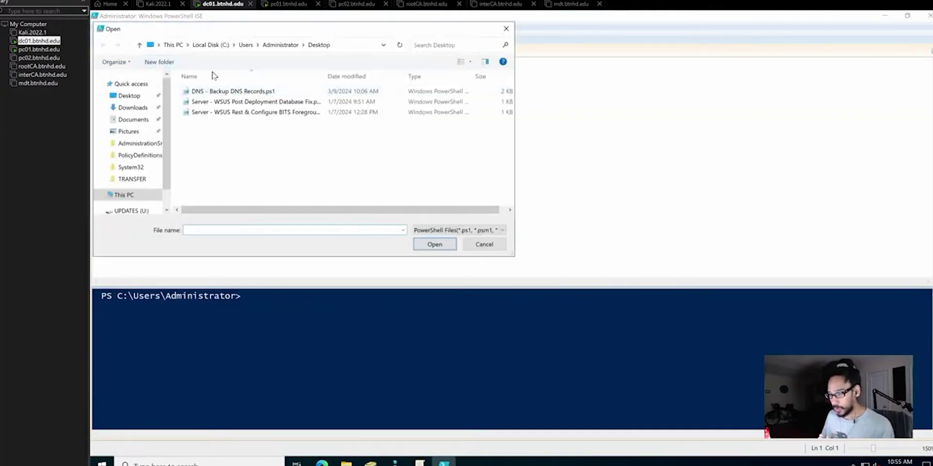
click(214, 92)
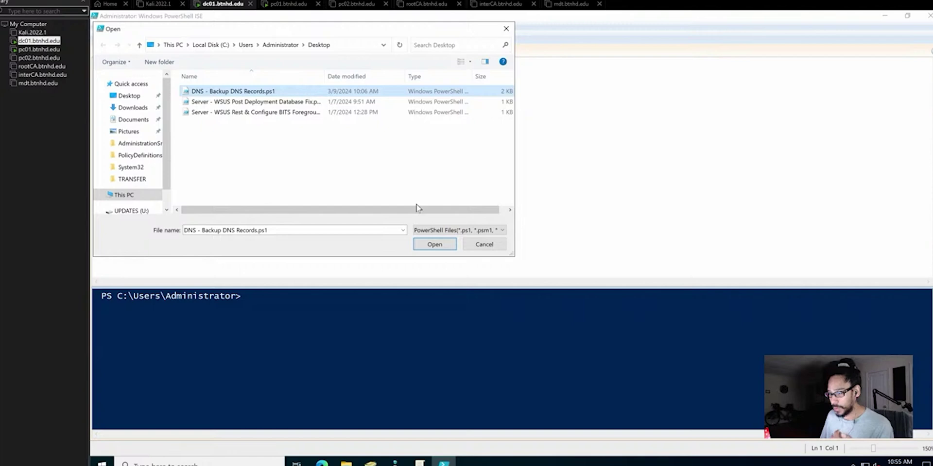
click(434, 244)
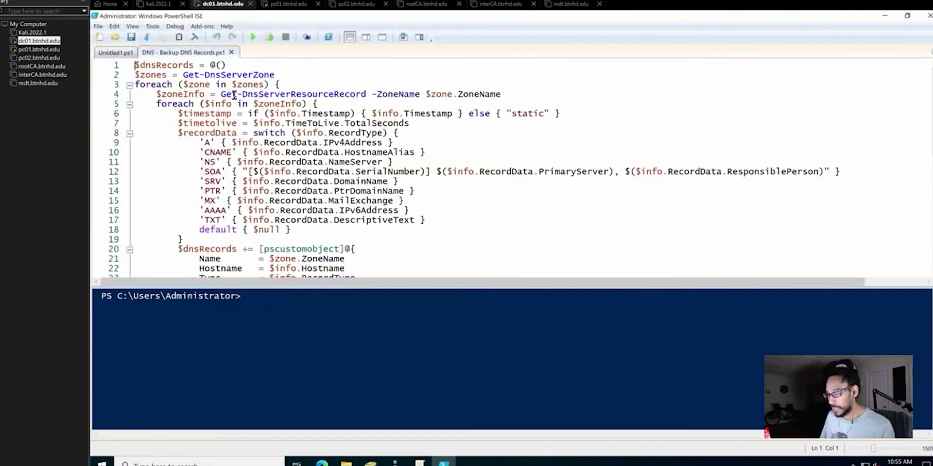
Select the whole script and run it to export all DNS records to CSV
scroll(287, 131, down, 4)
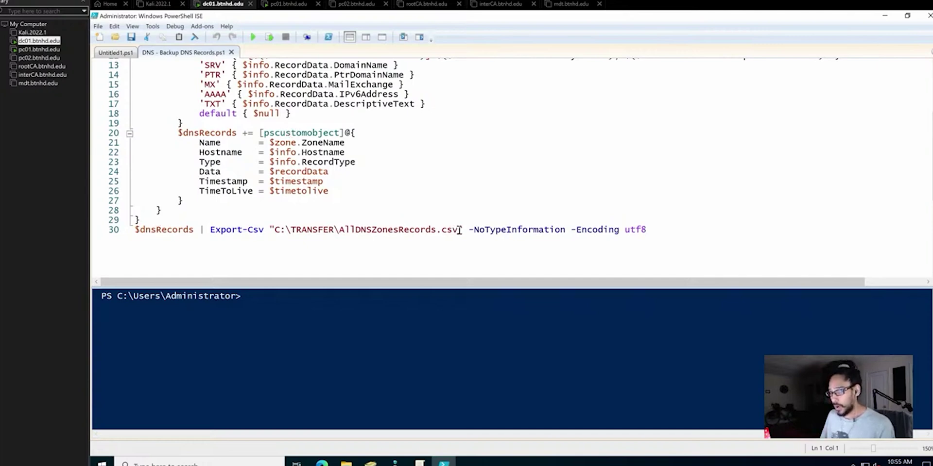
drag(458, 229, 281, 231)
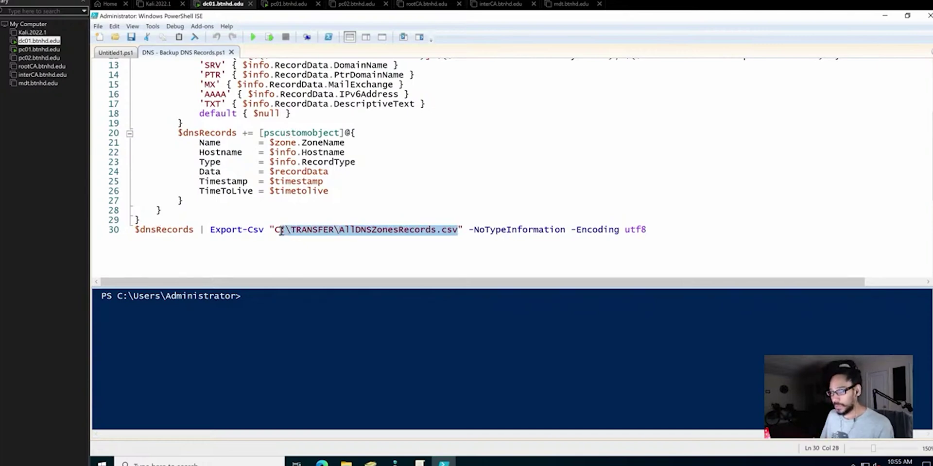
click(346, 142)
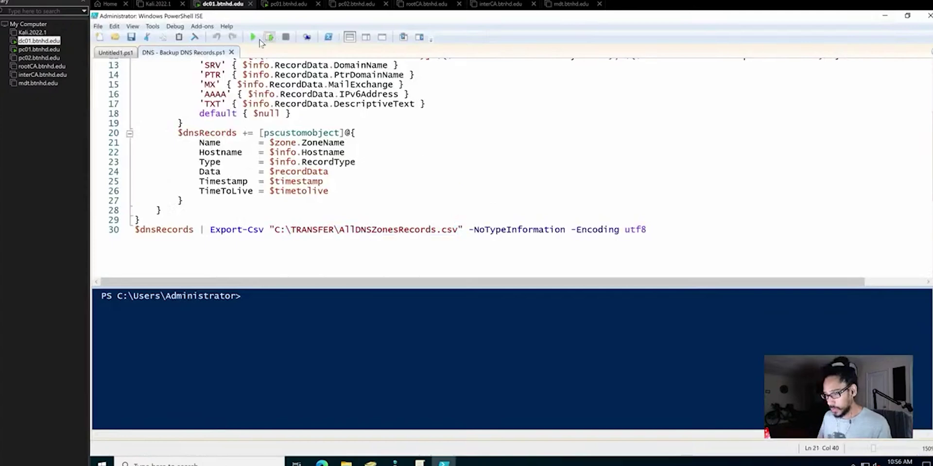
key(ctrl+a)
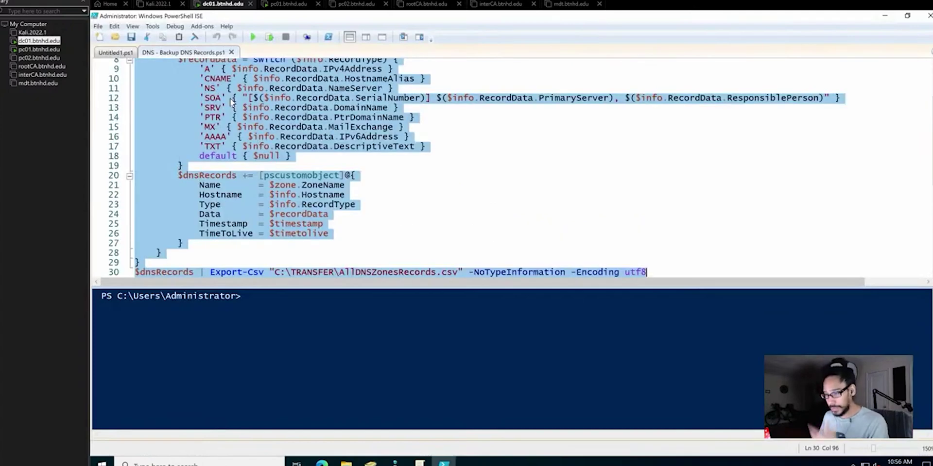
click(269, 37)
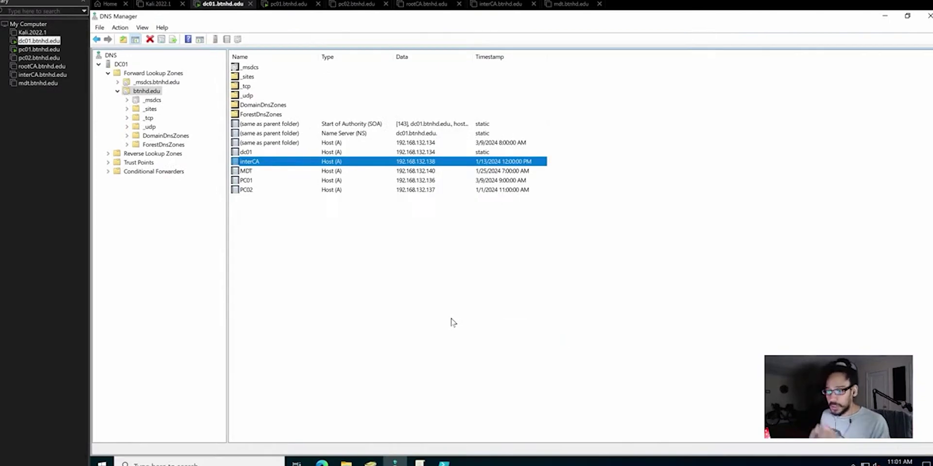
Switch to Advanced view, refresh btnhd.edu, and open the interCA host record's properties
click(147, 29)
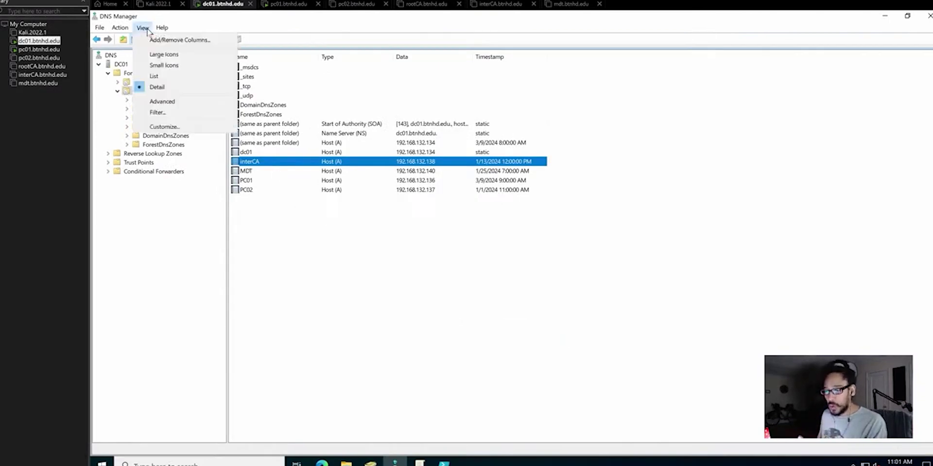
click(181, 106)
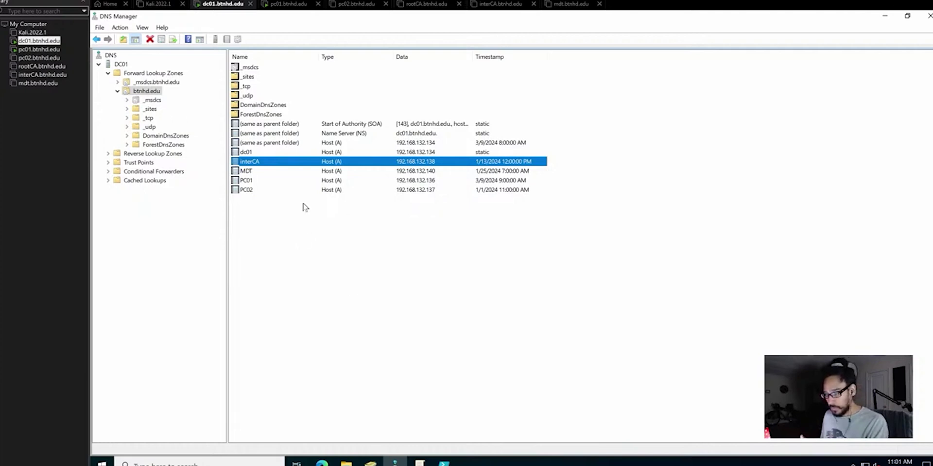
right_click(291, 224)
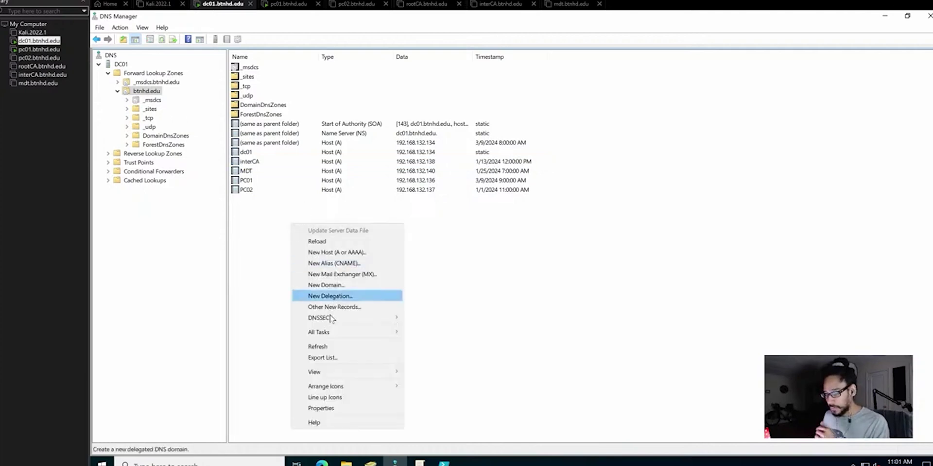
click(345, 350)
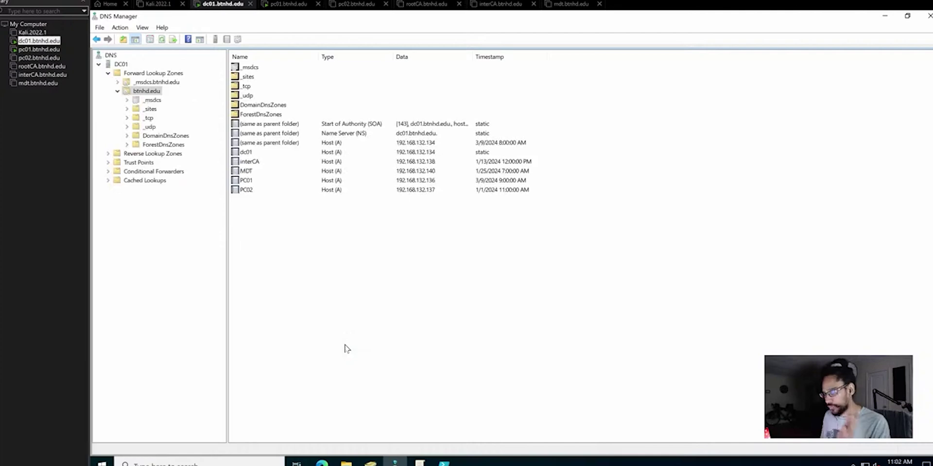
click(256, 165)
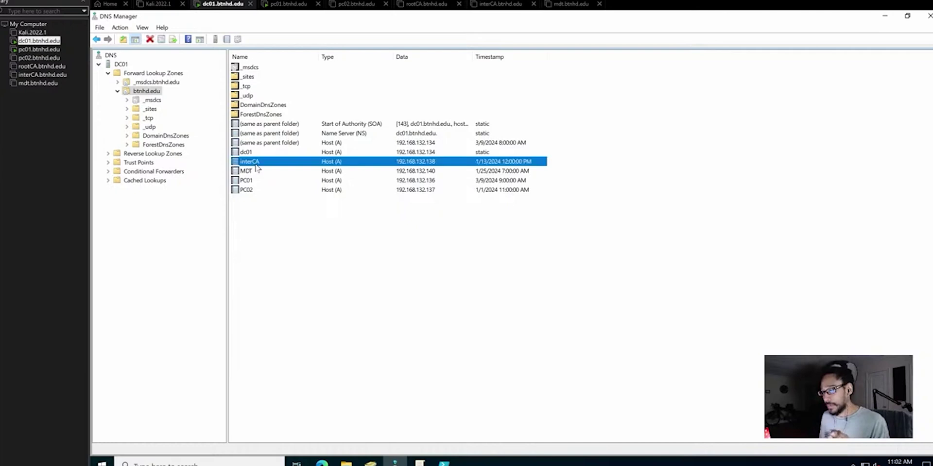
double_click(256, 165)
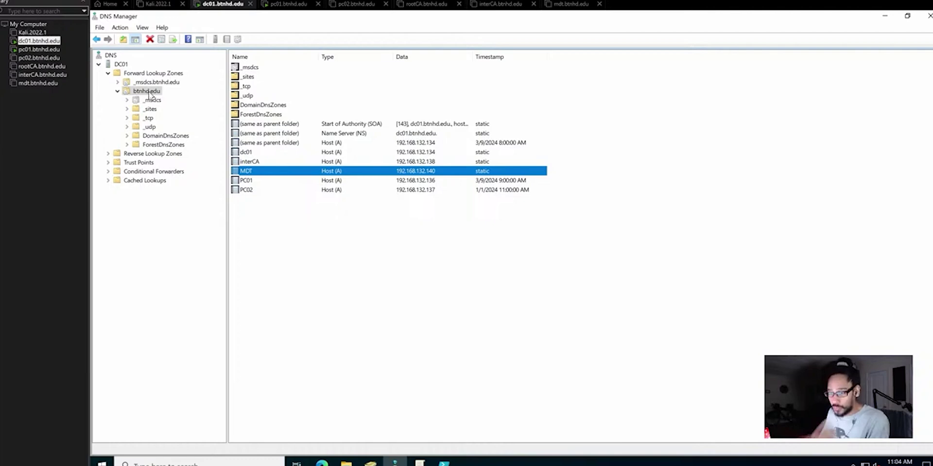
Open the btnhd.edu zone's Properties dialog
right_click(150, 93)
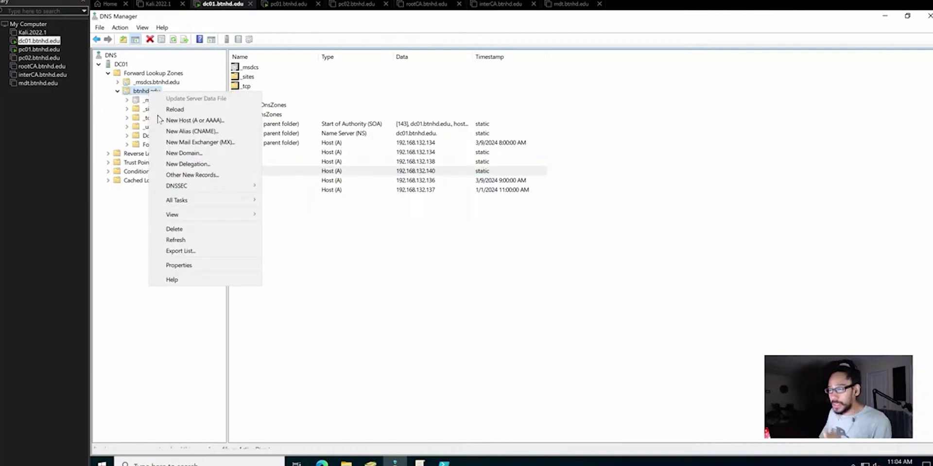
click(171, 265)
drag(490, 128, 485, 126)
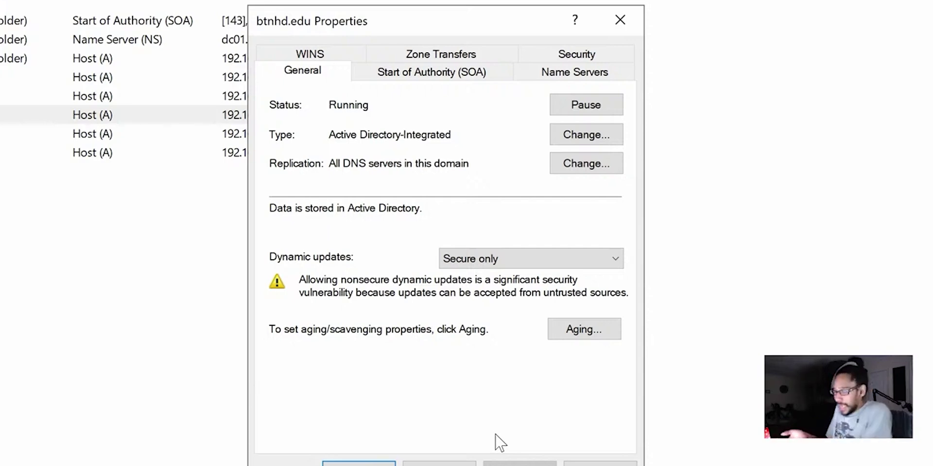
In Aging, enable scavenging of stale records with 7-day intervals and save the zone properties
click(584, 328)
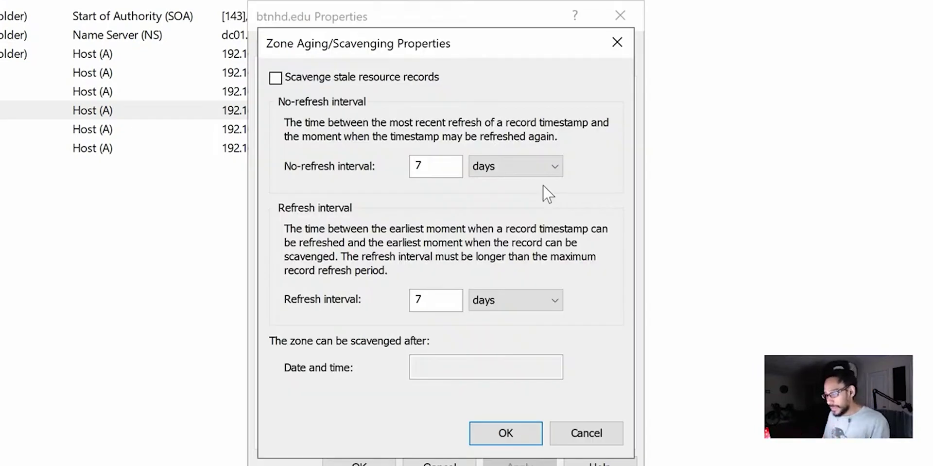
click(273, 82)
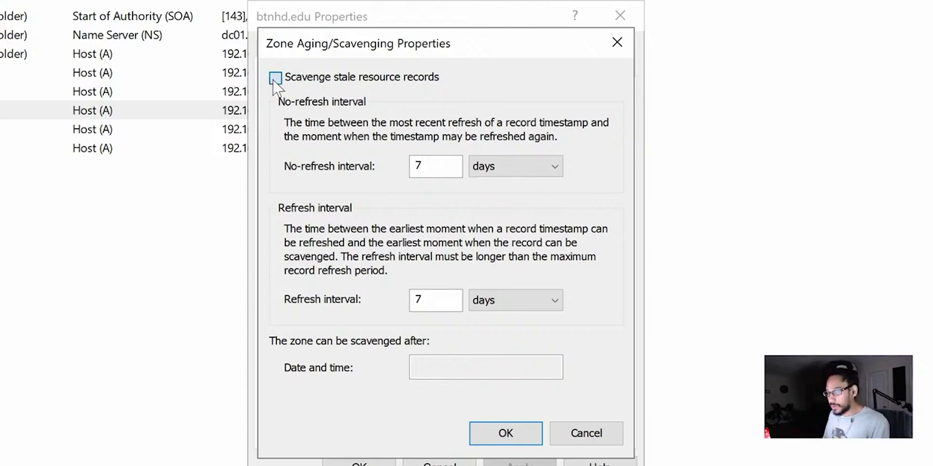
double_click(451, 165)
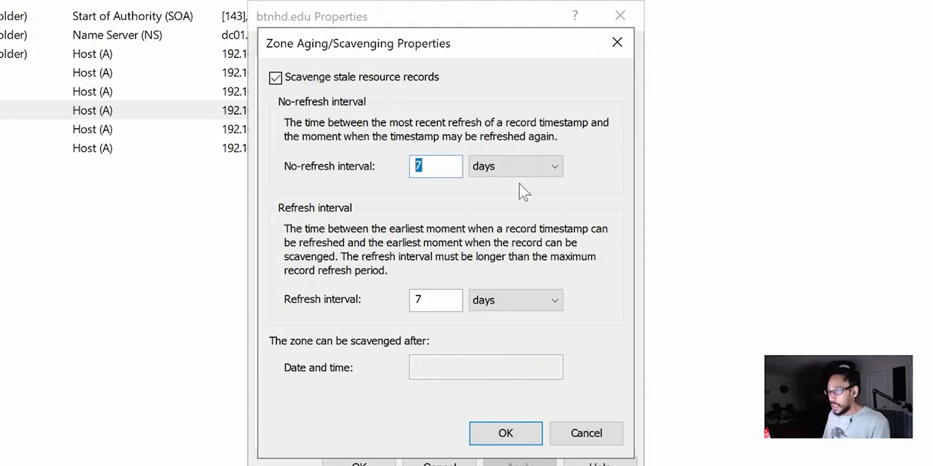
click(531, 173)
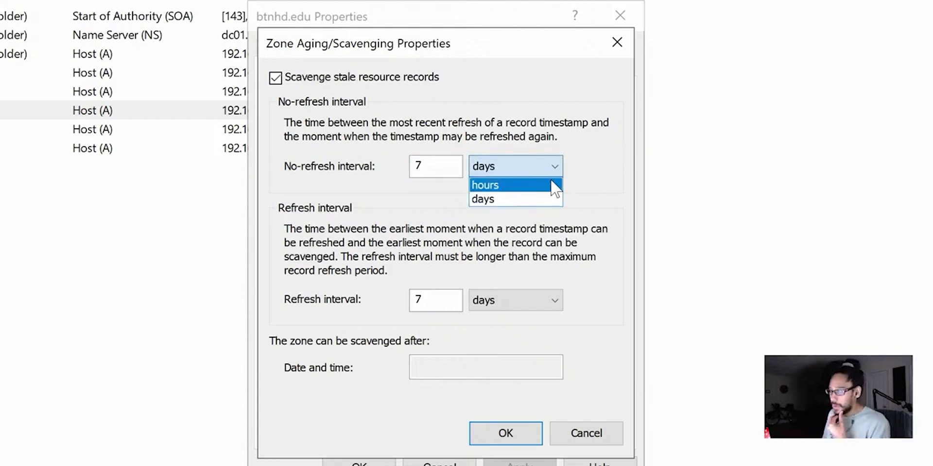
click(496, 201)
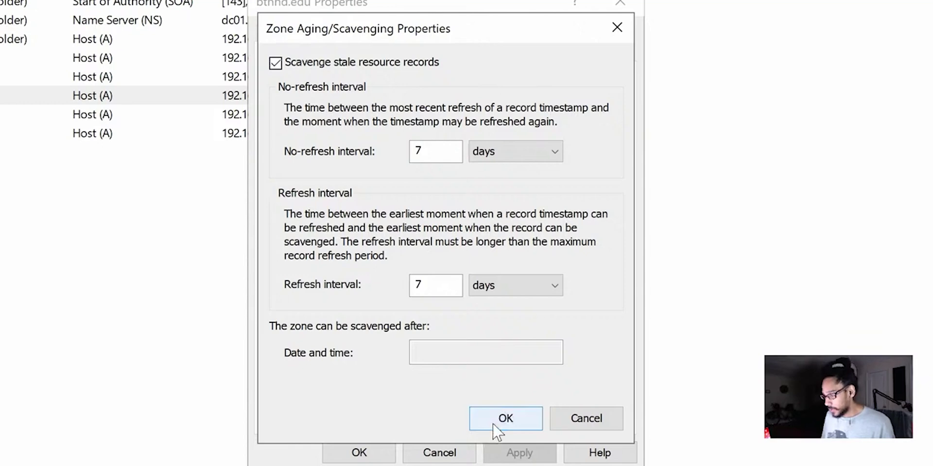
click(496, 428)
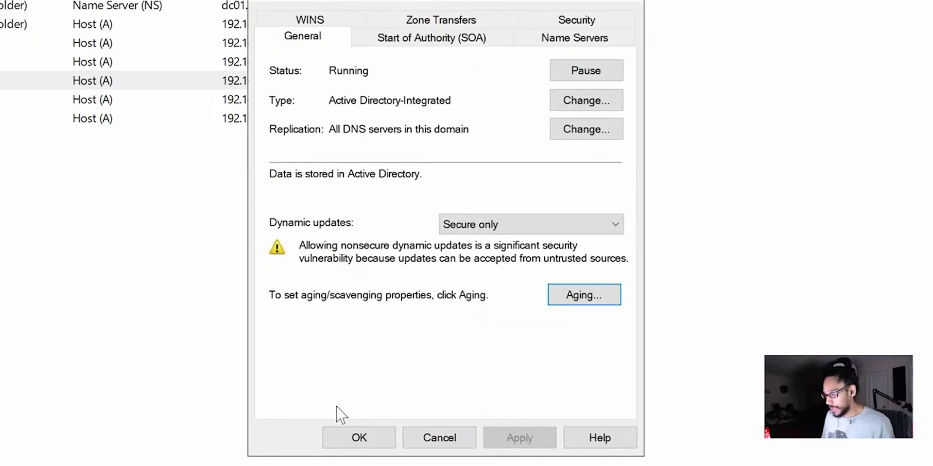
click(359, 437)
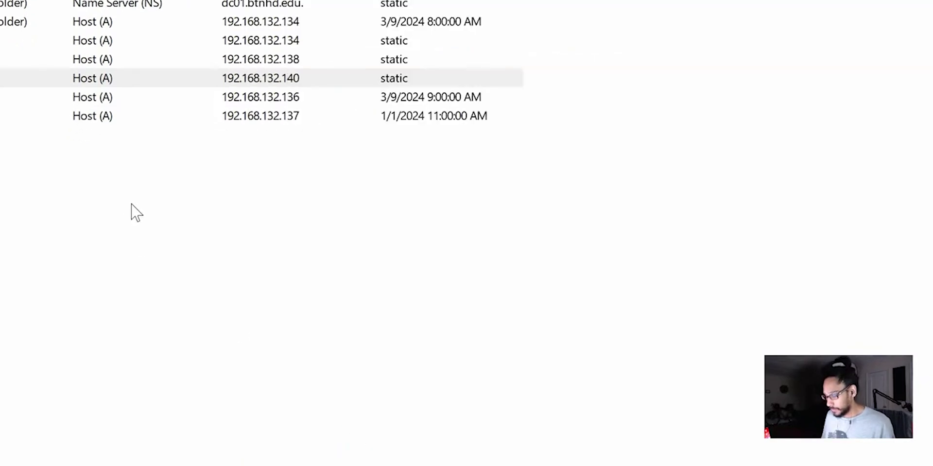
Open the DC01 server's Properties dialog, closing and reopening it once
right_click(122, 63)
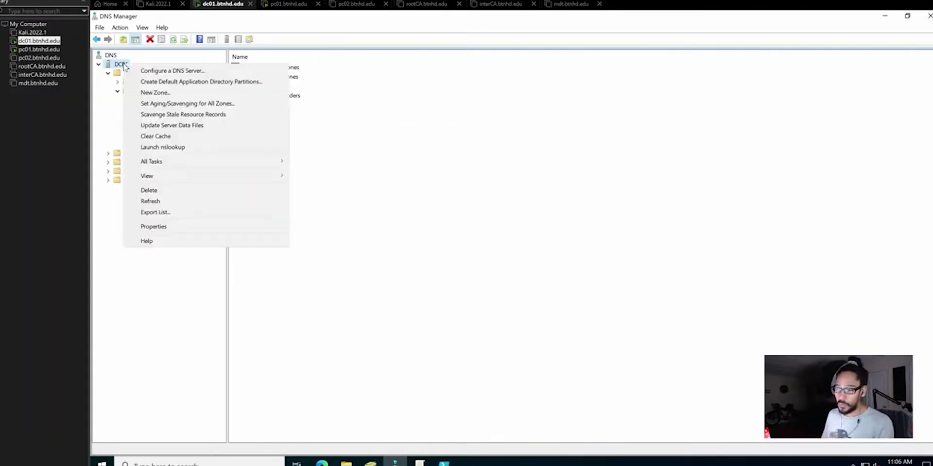
click(166, 227)
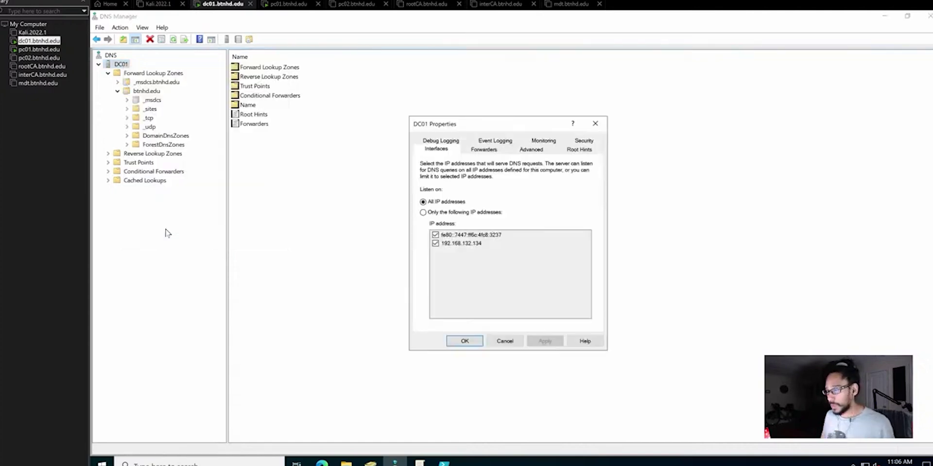
click(596, 123)
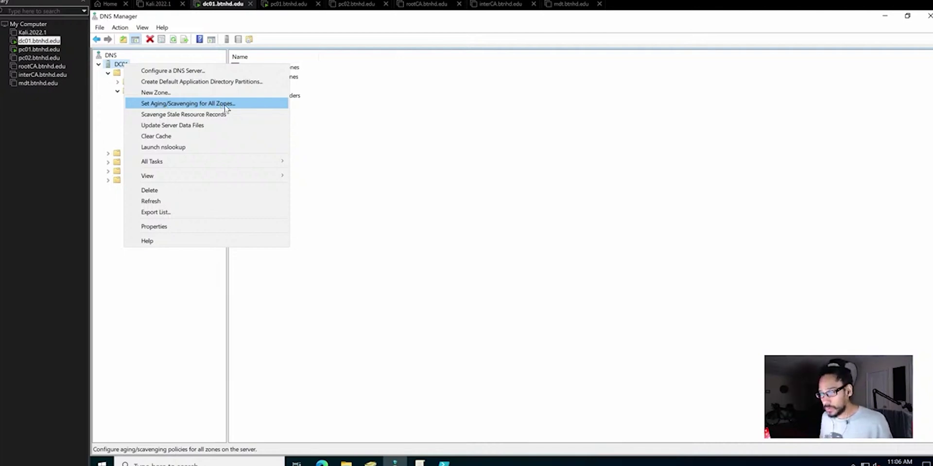
click(189, 227)
On DC01's Advanced tab, tick automatic stale-record scavenging with a 7-day scavenging period
click(530, 152)
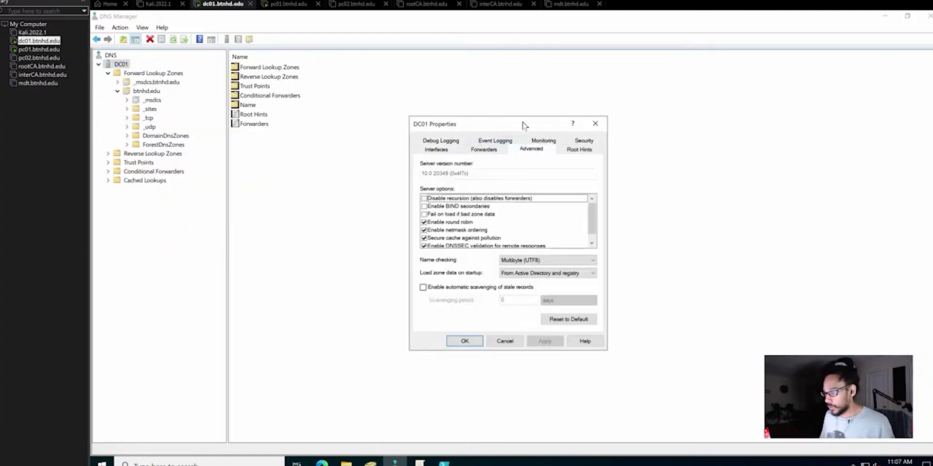
drag(524, 126, 521, 121)
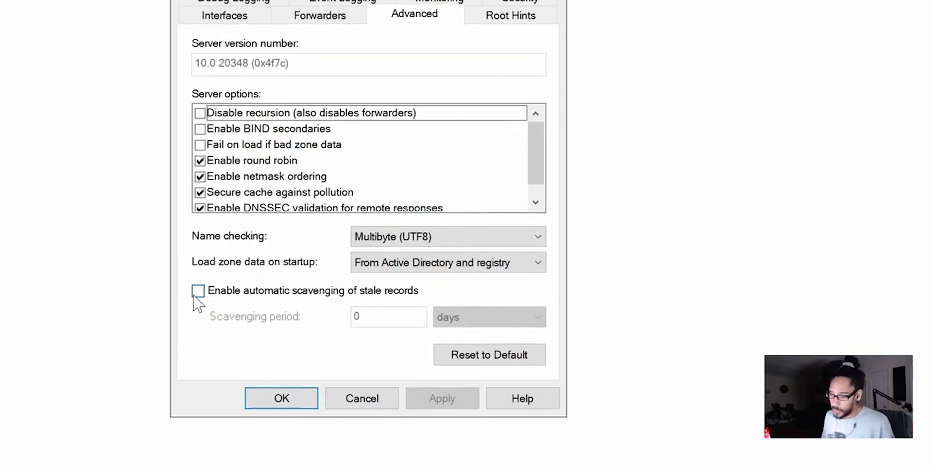
click(198, 291)
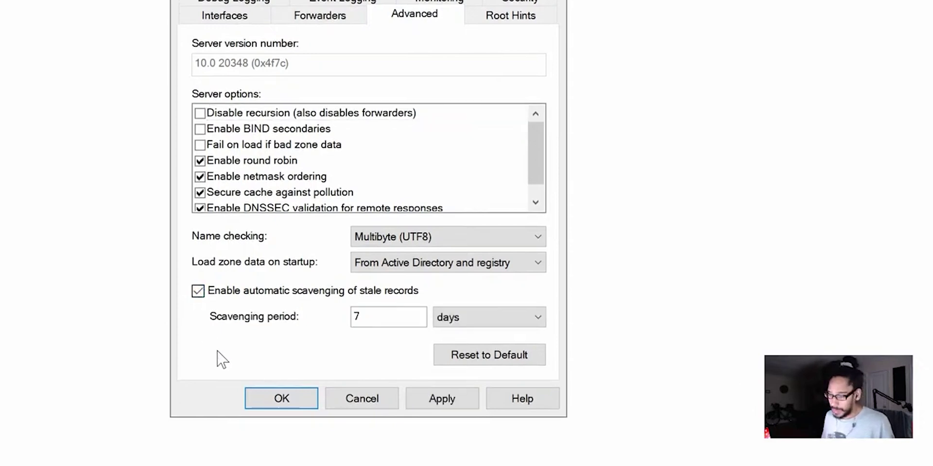
click(389, 314)
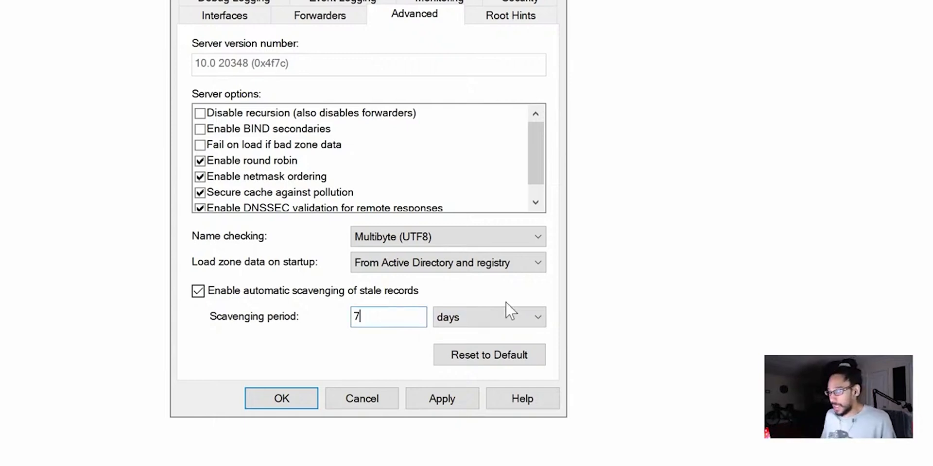
click(521, 319)
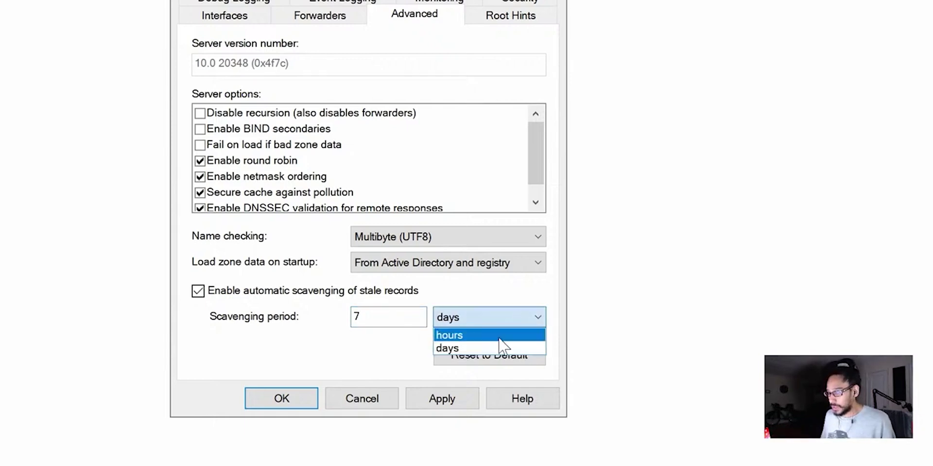
click(493, 297)
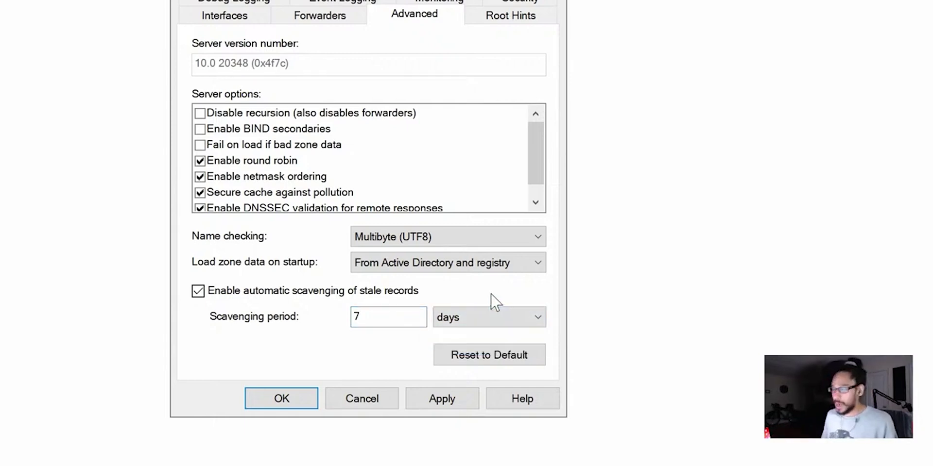